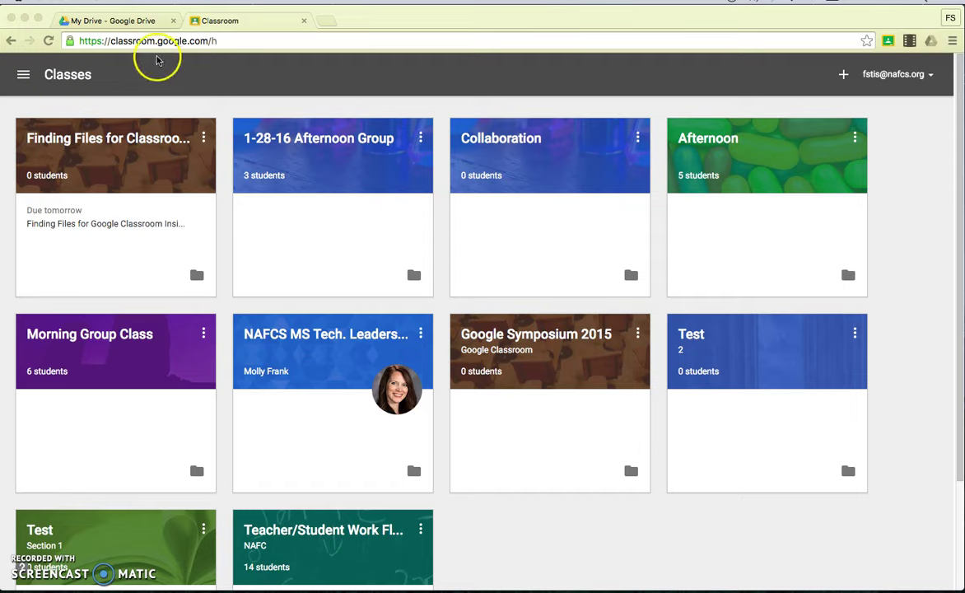
Step: From the Classroom class list, open the 'Finding Files for Classroom Inside of Drive' class stream
click(128, 28)
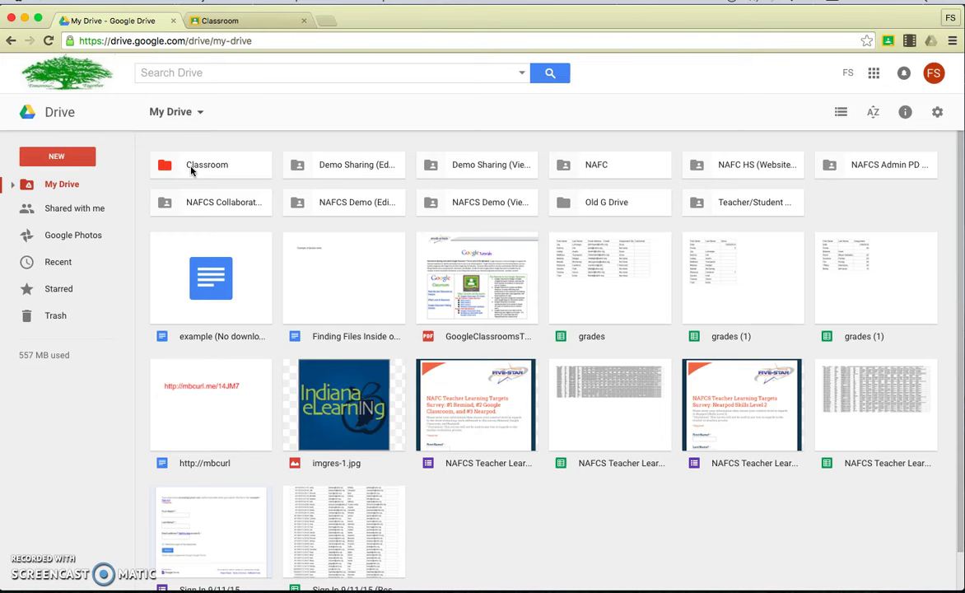
click(234, 25)
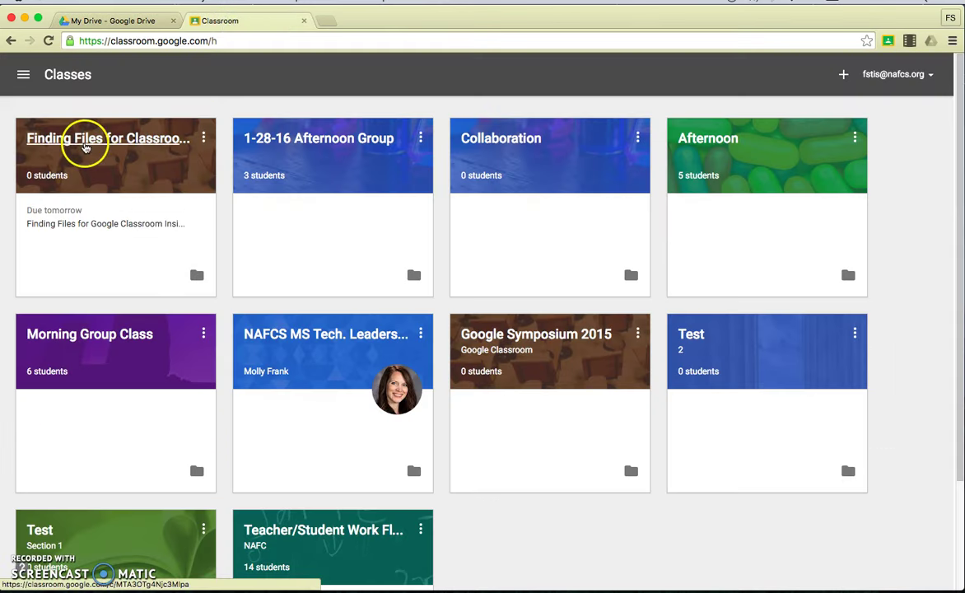
click(85, 147)
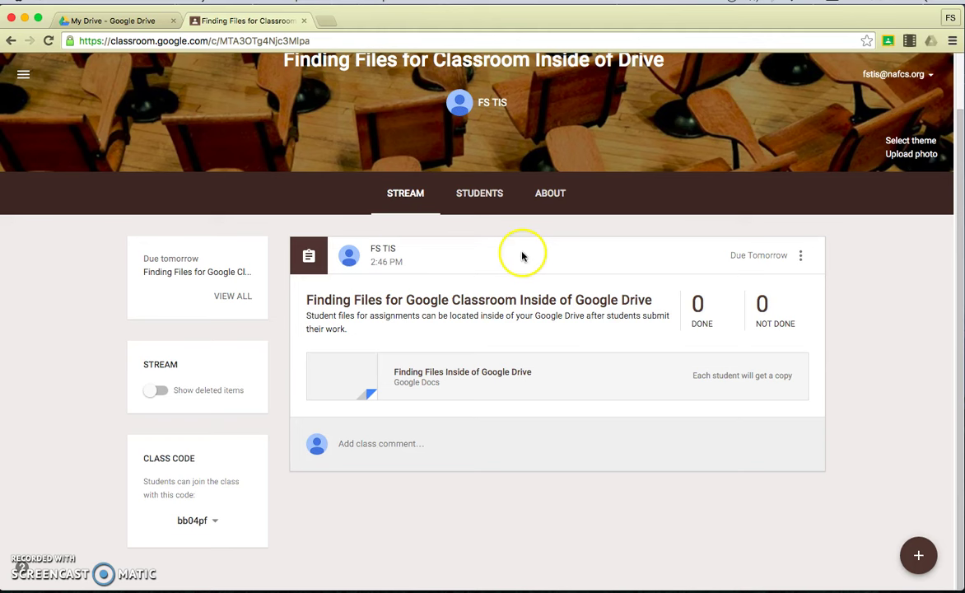
Step: In My Drive, open the red Classroom folder
click(96, 22)
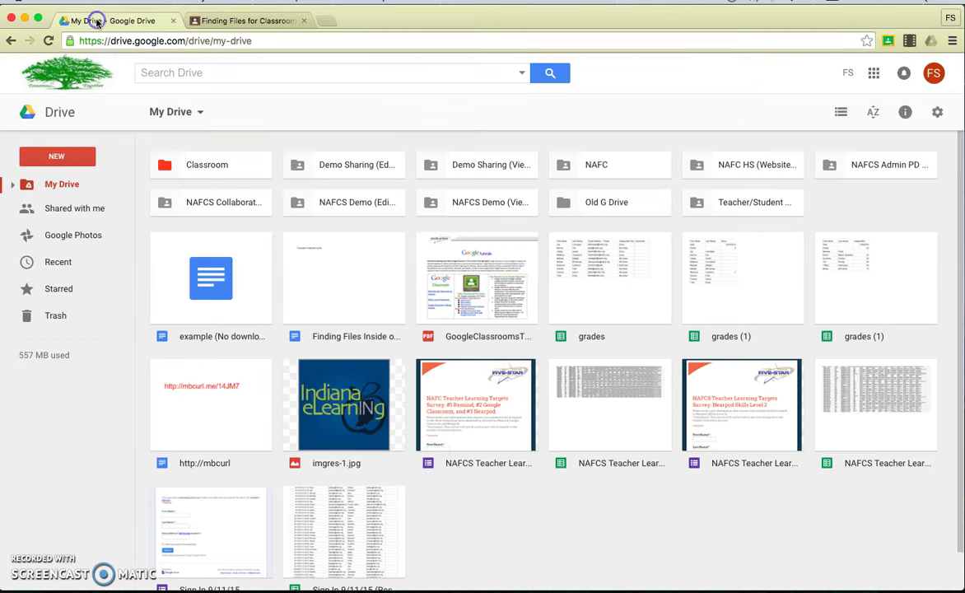
double_click(198, 164)
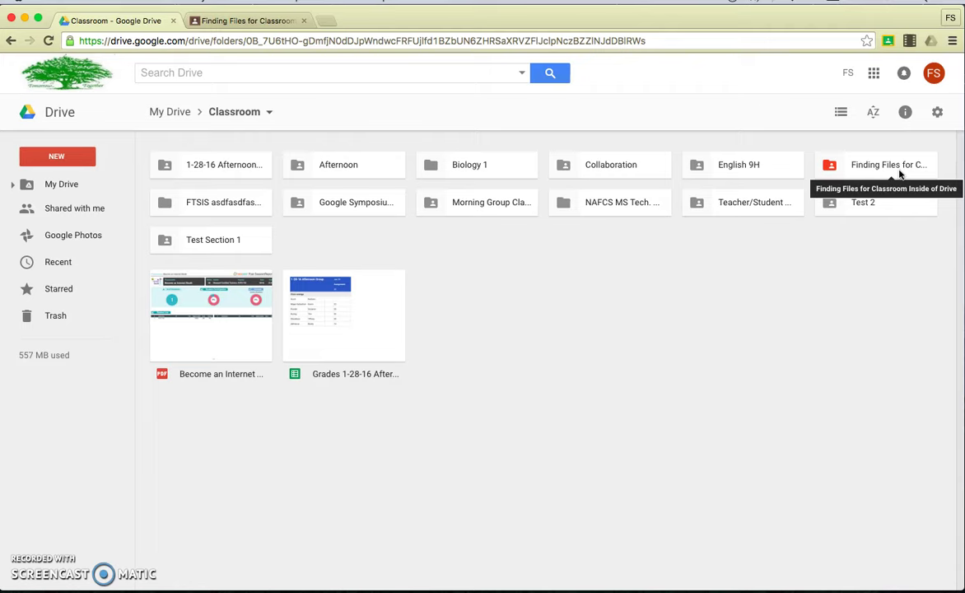
Step: Open the class folder, look inside its assignment subfolder, then return to the class folder
double_click(899, 170)
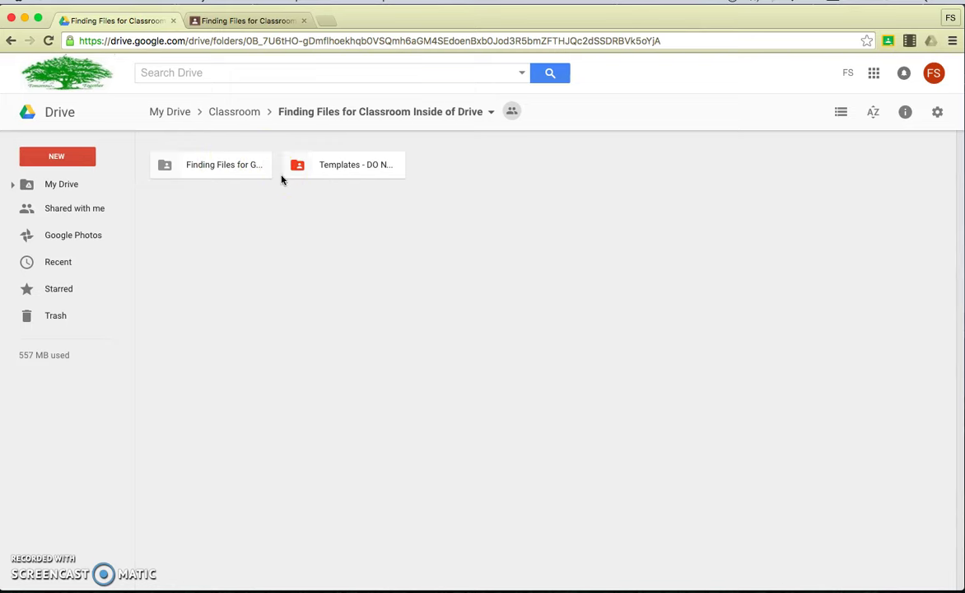
click(234, 22)
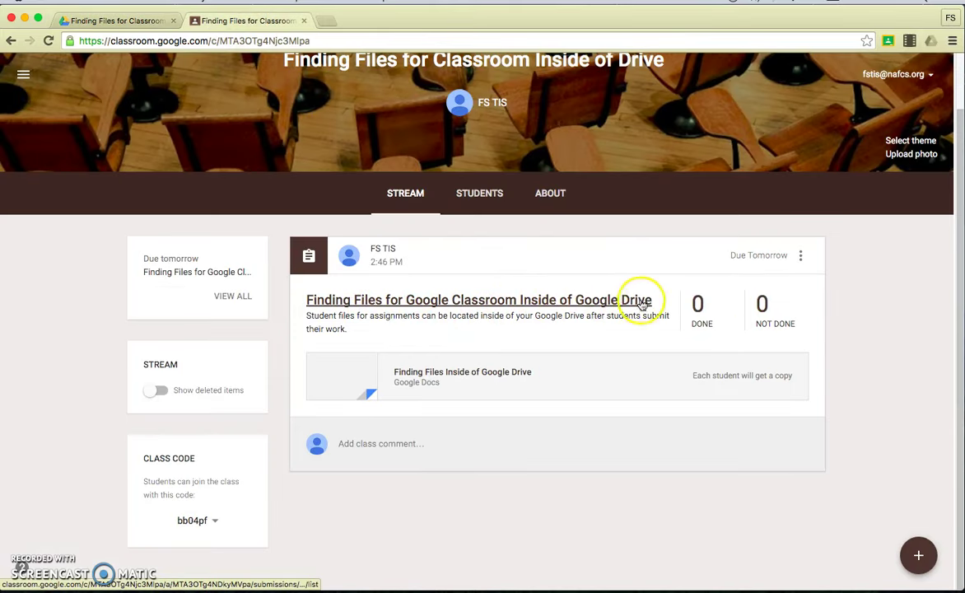
click(132, 20)
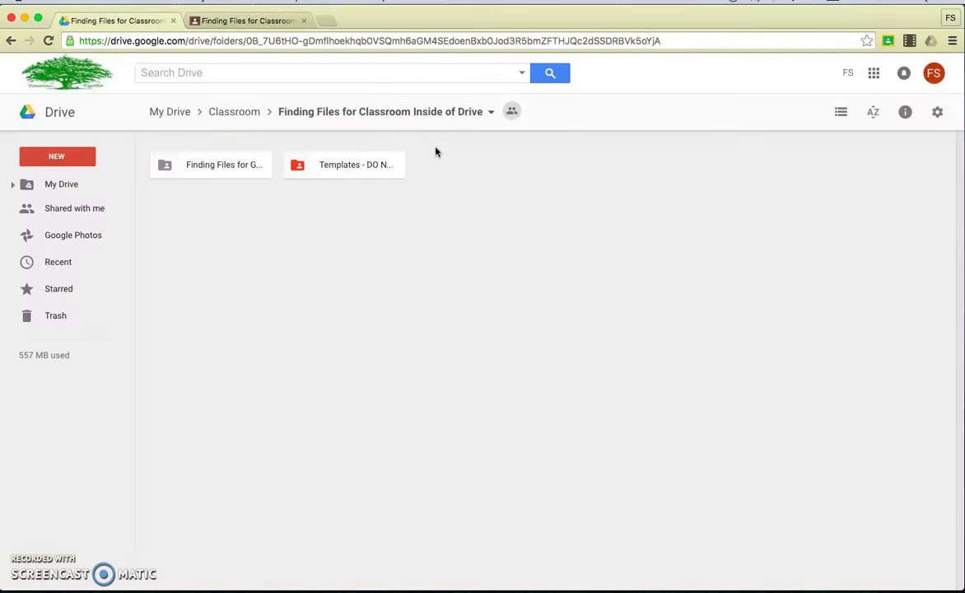
double_click(205, 171)
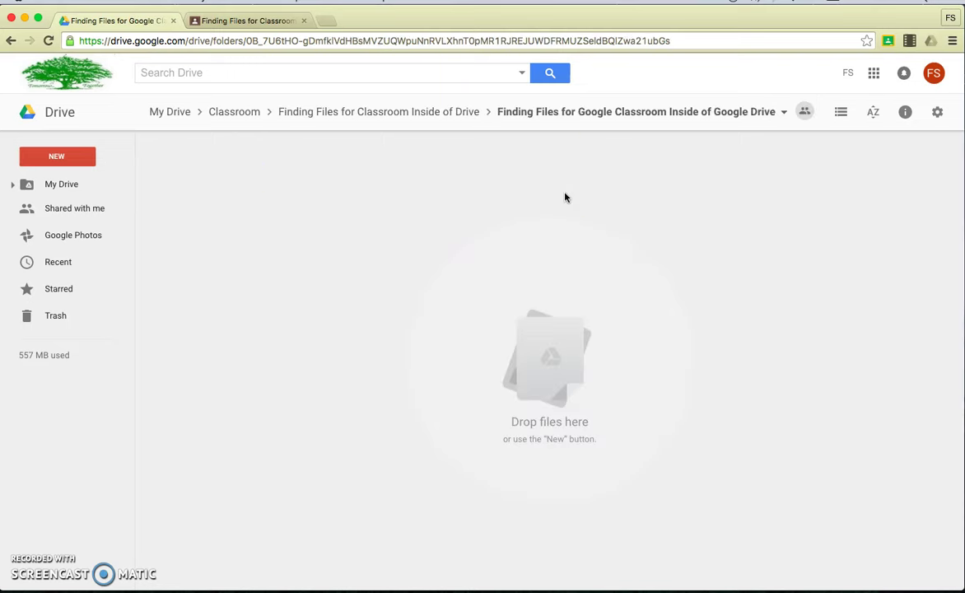
click(610, 155)
click(429, 110)
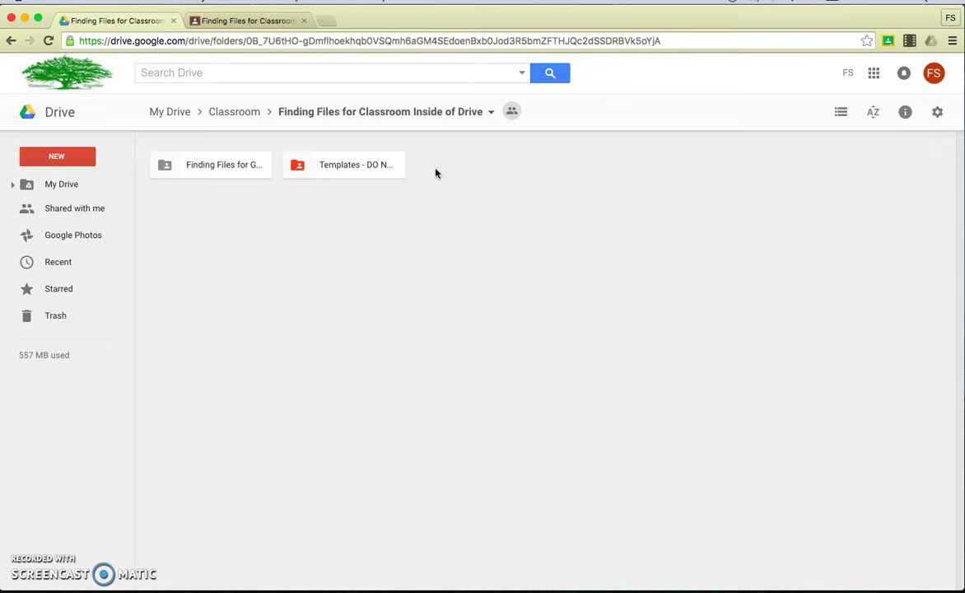
Step: Create an assignment with the 'Finding Files Inside of Google Drive' doc attached, keeping view-only sharing
click(268, 22)
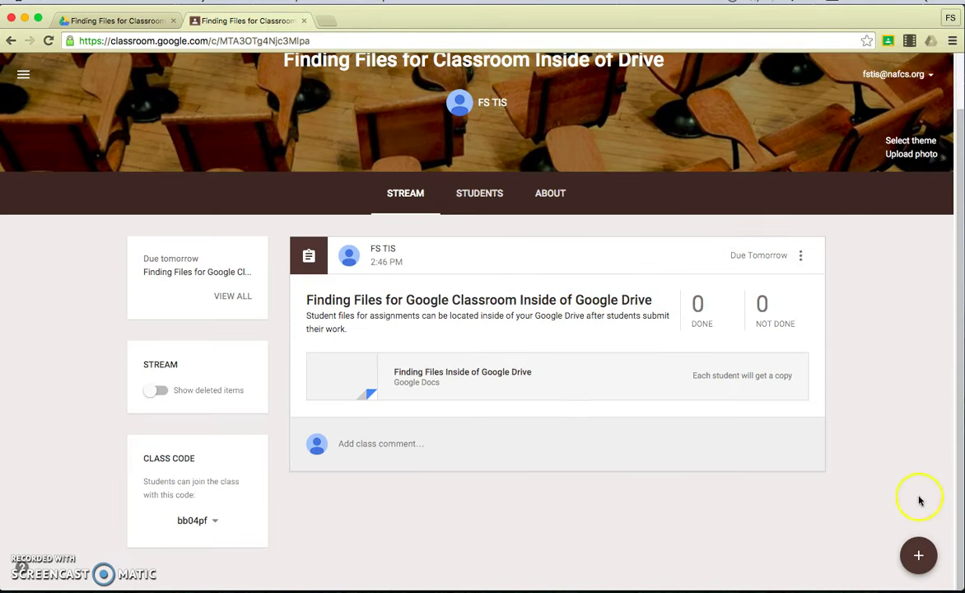
mouse_move(918, 554)
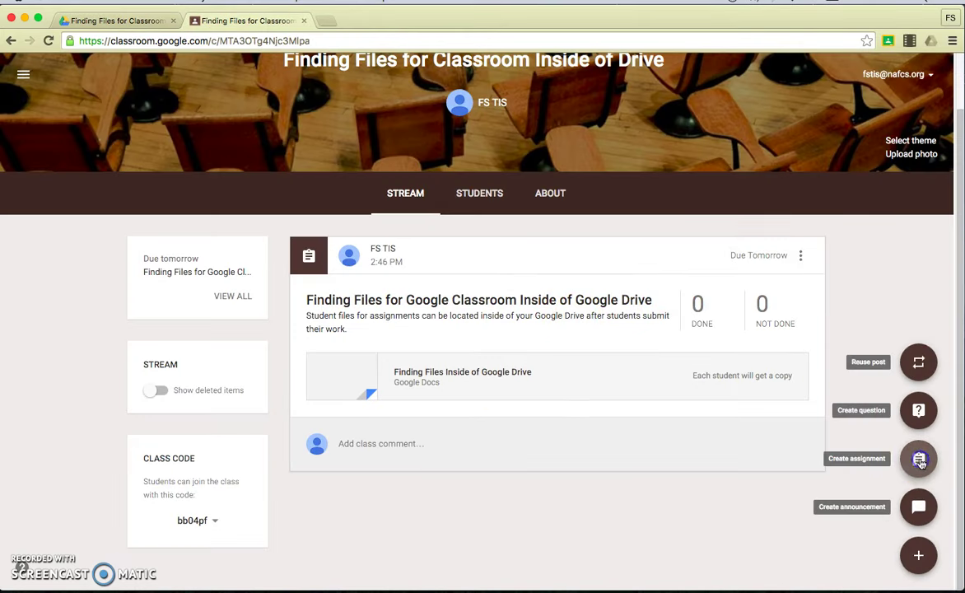
click(919, 459)
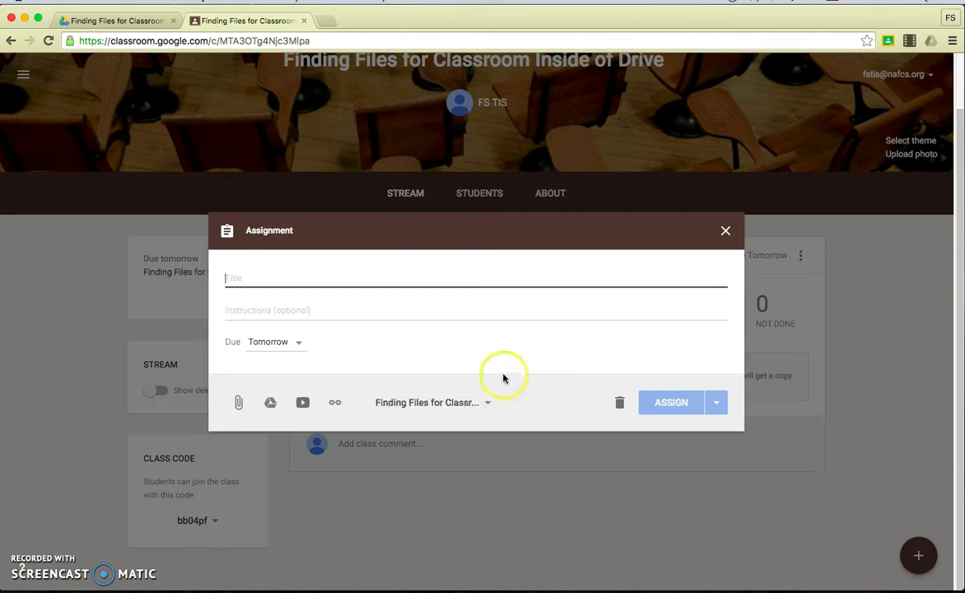
click(272, 403)
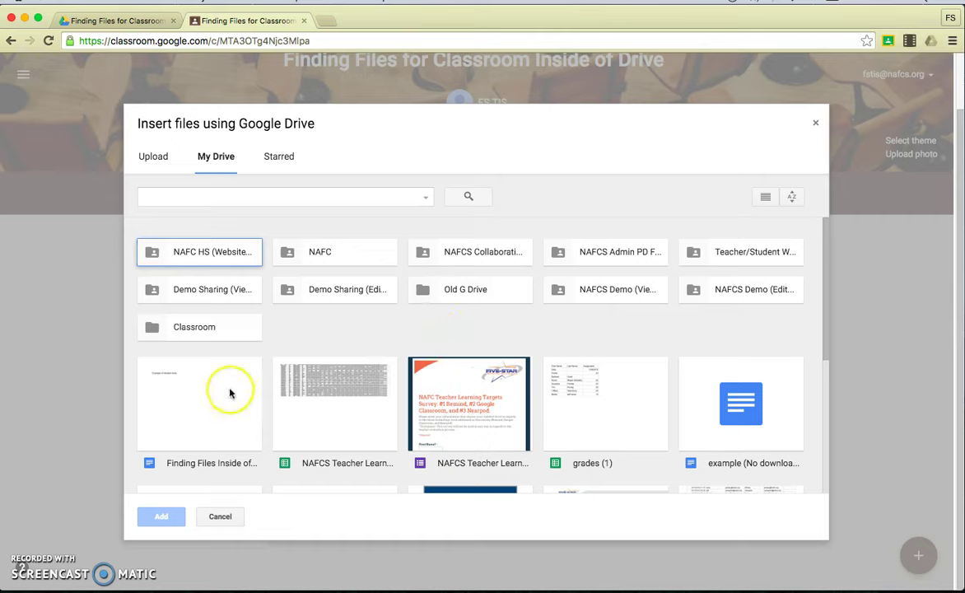
click(231, 389)
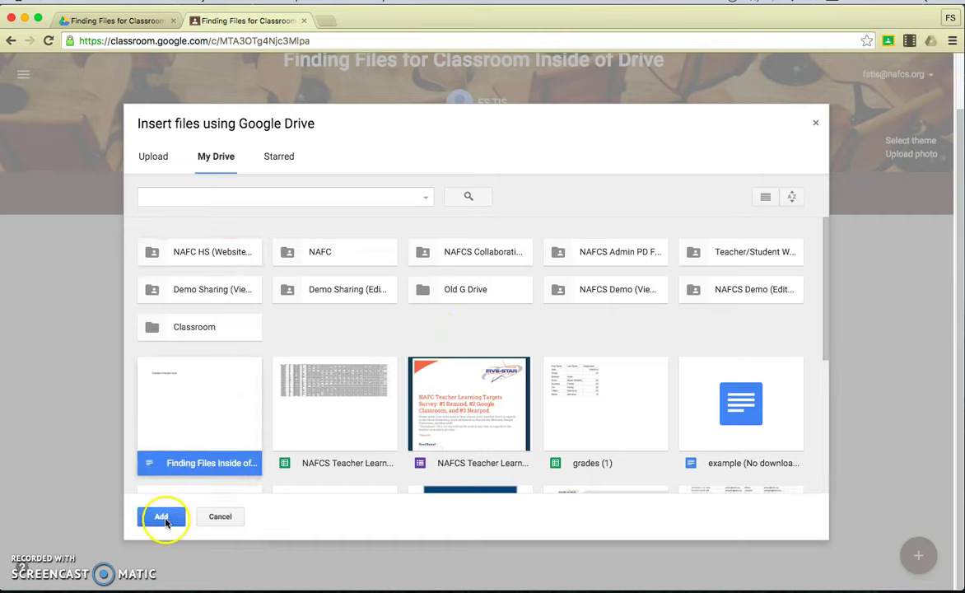
click(162, 517)
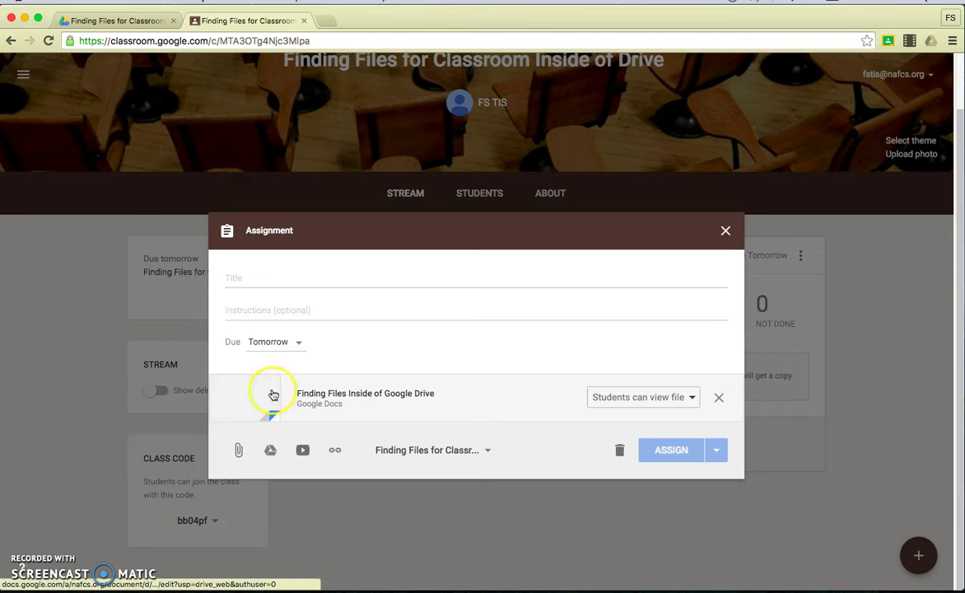
click(672, 402)
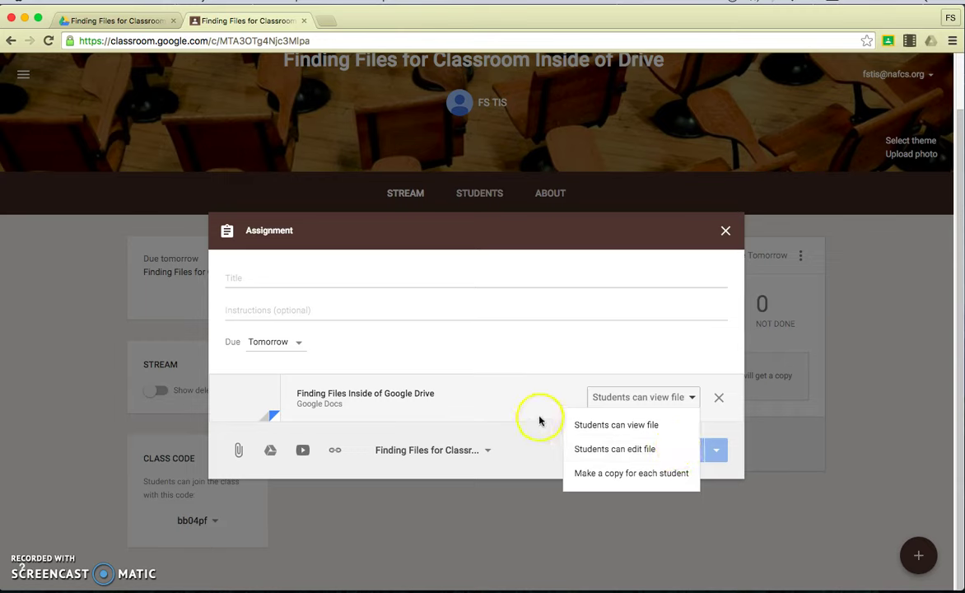
click(627, 359)
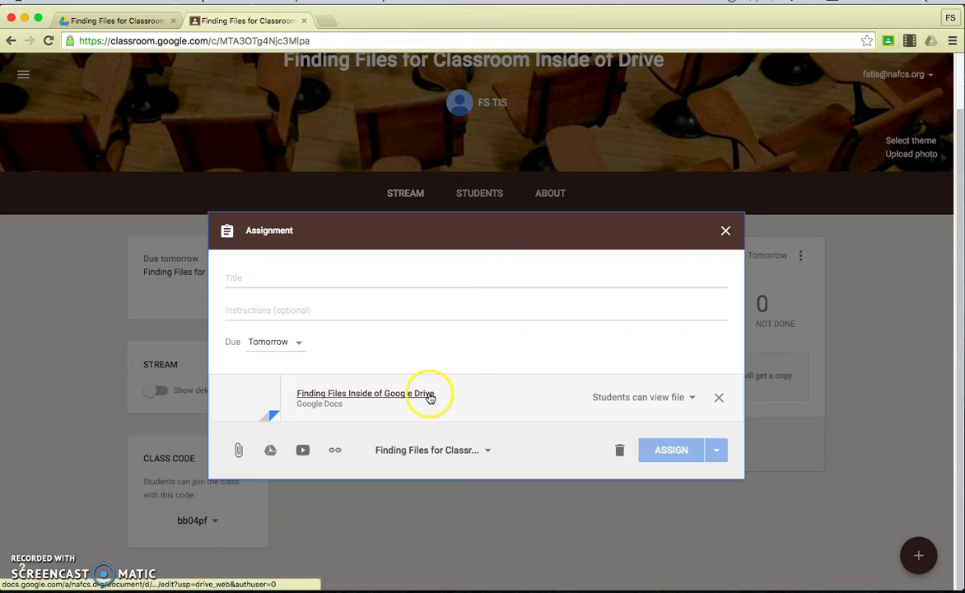
Step: View the '[Template] Finding Files Inside of Google Drive' doc in 'Templates - DO NOT EDIT'
click(122, 20)
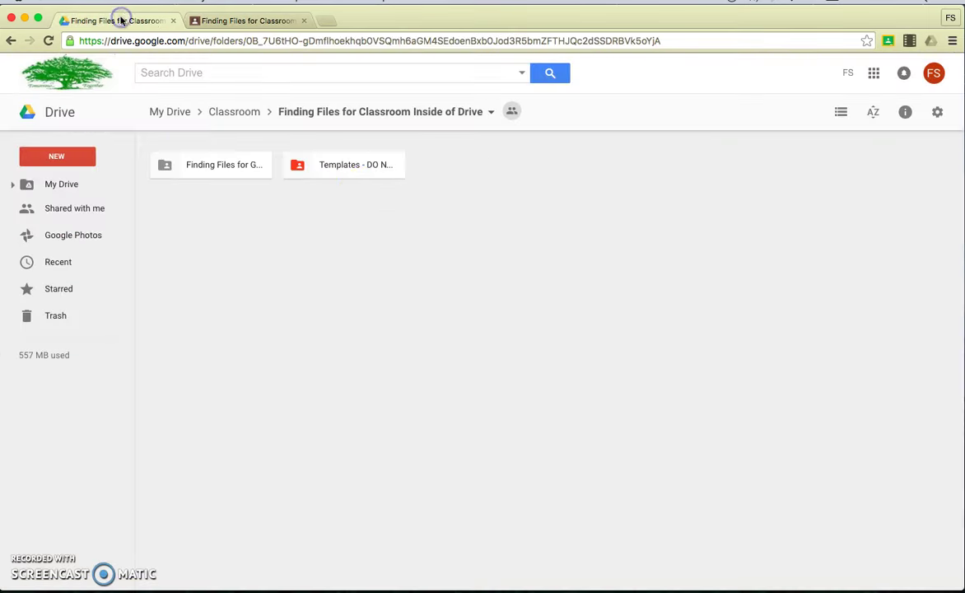
double_click(358, 168)
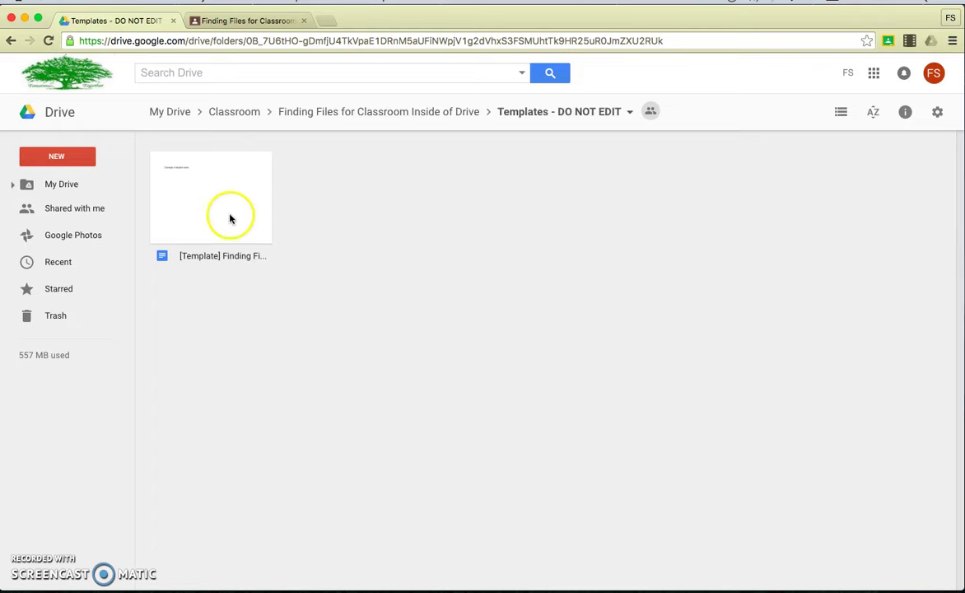
double_click(239, 259)
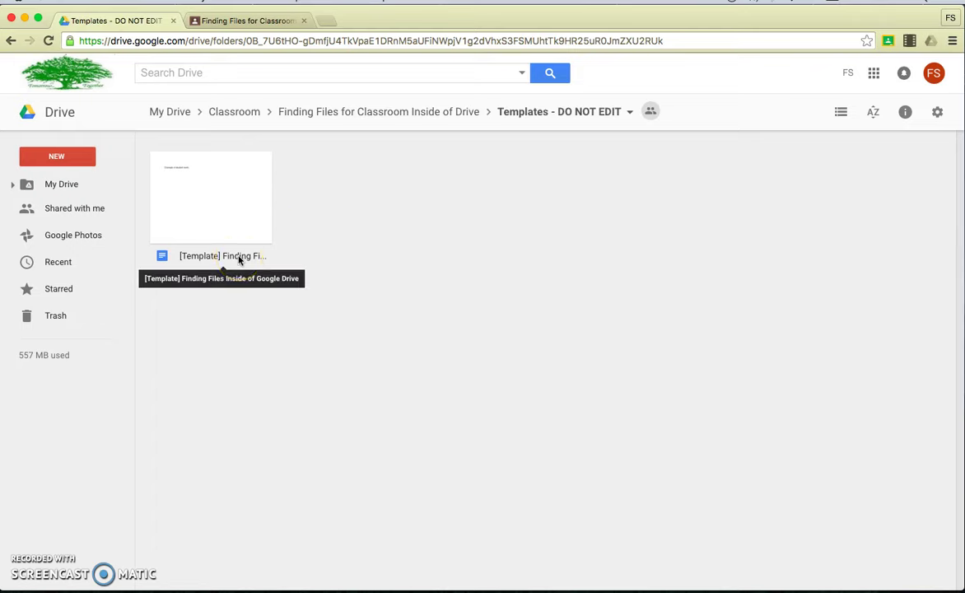
click(512, 262)
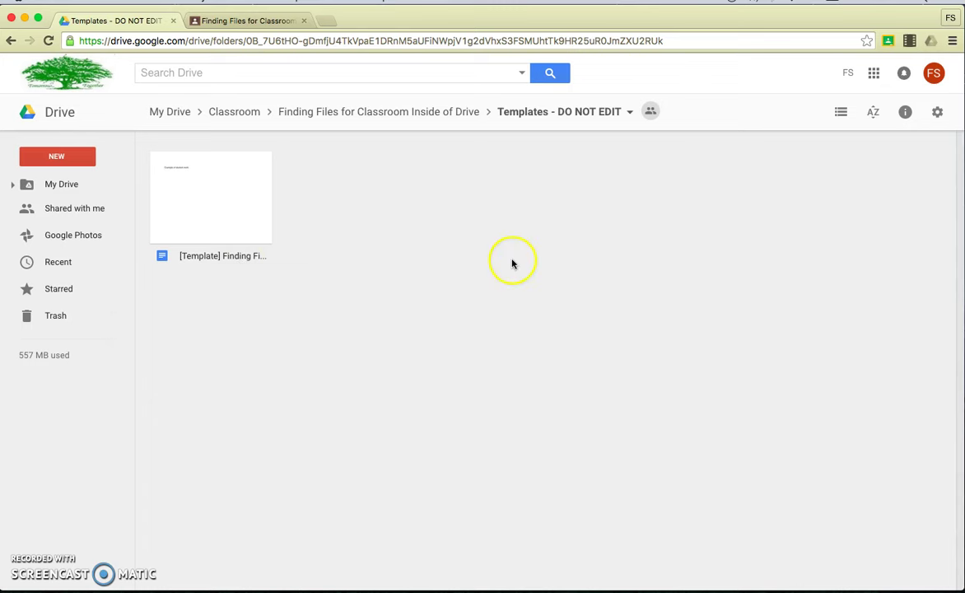
click(226, 24)
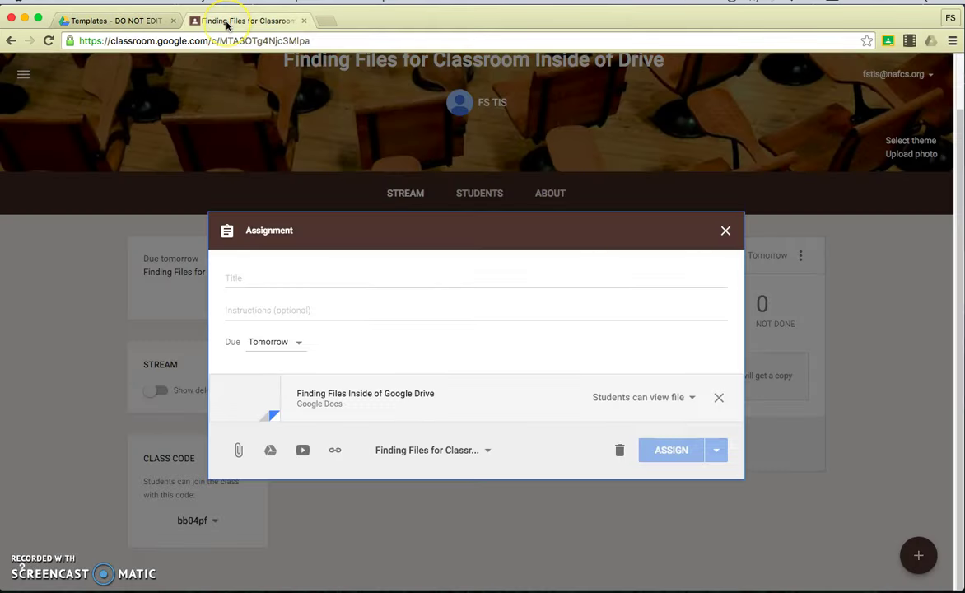
Step: Close the assignment draft and go back up to the class folder in Drive
click(725, 231)
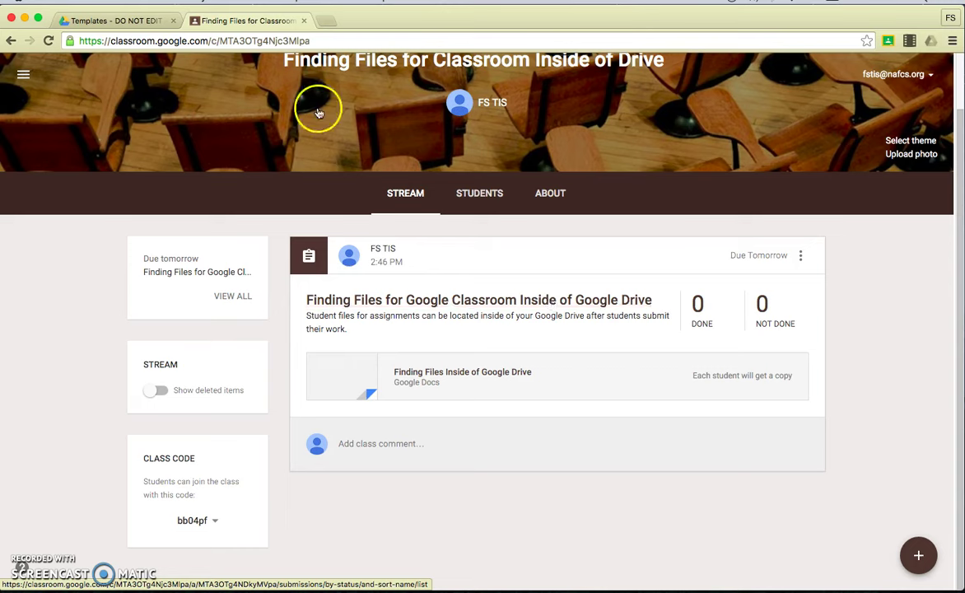
click(97, 21)
click(383, 120)
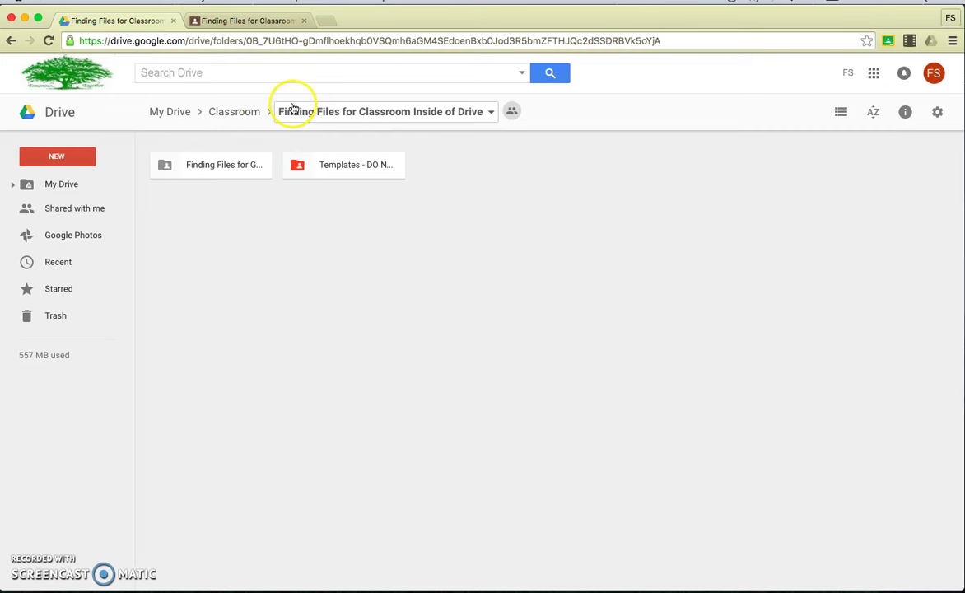
click(242, 120)
click(188, 120)
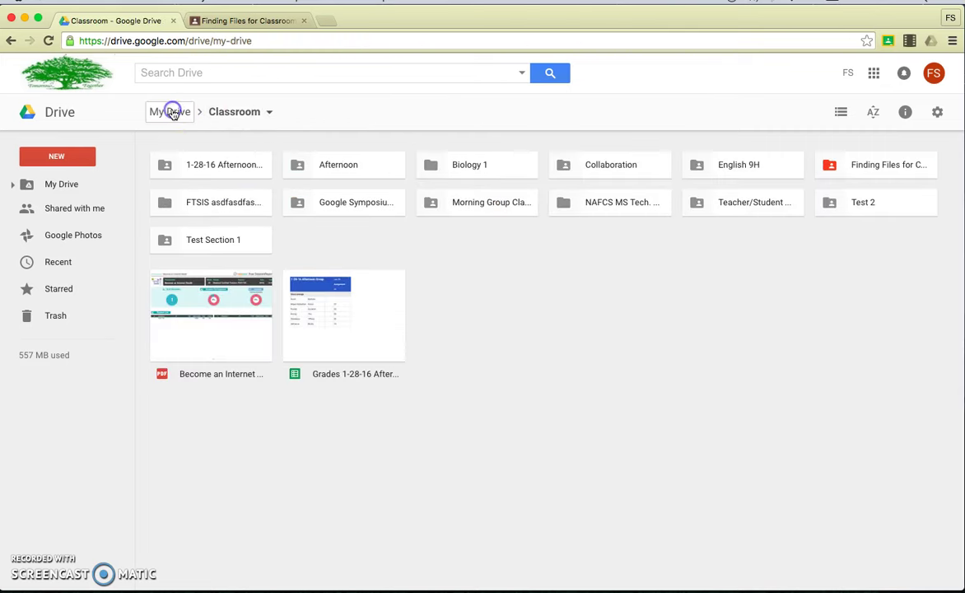
double_click(215, 165)
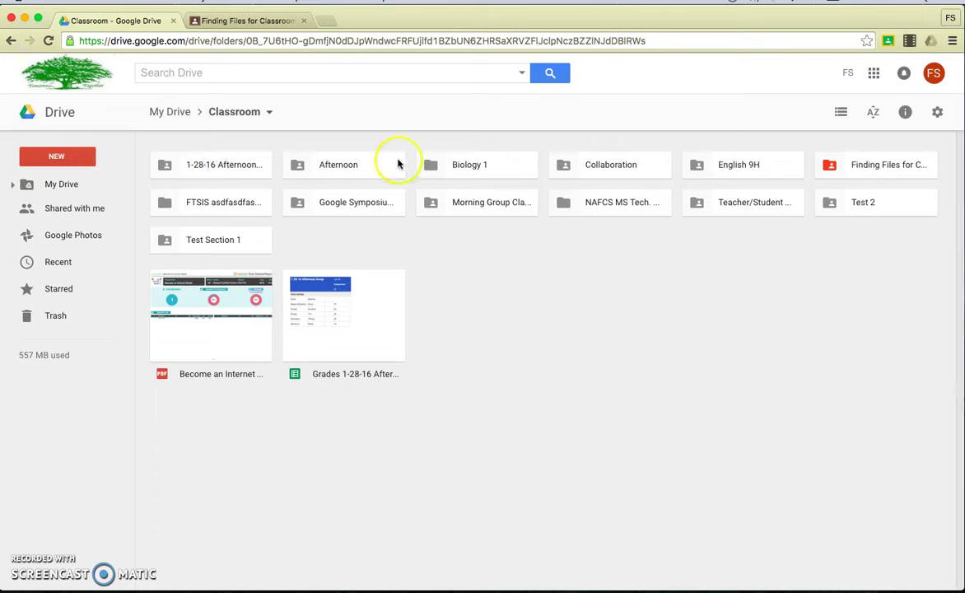
double_click(890, 173)
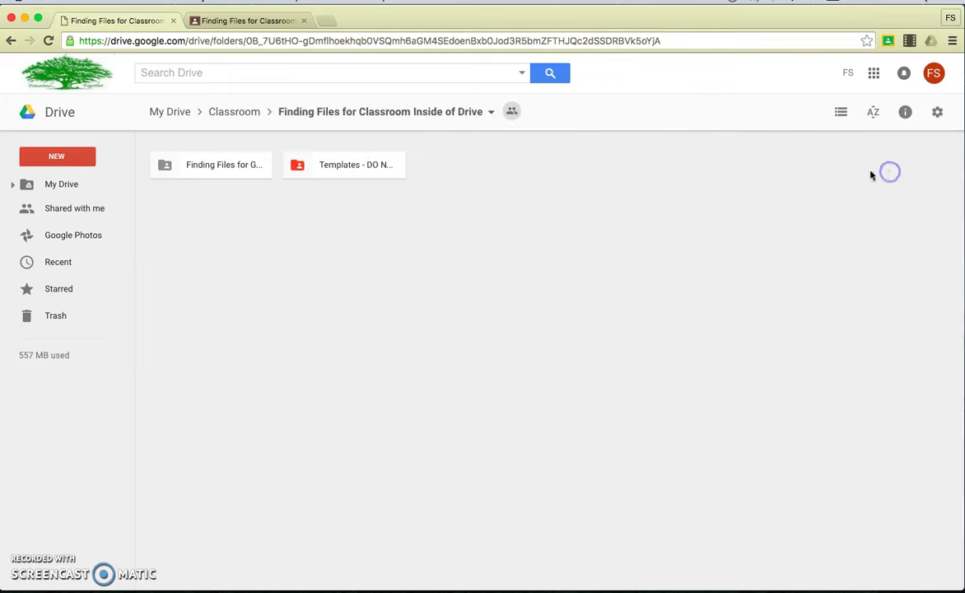